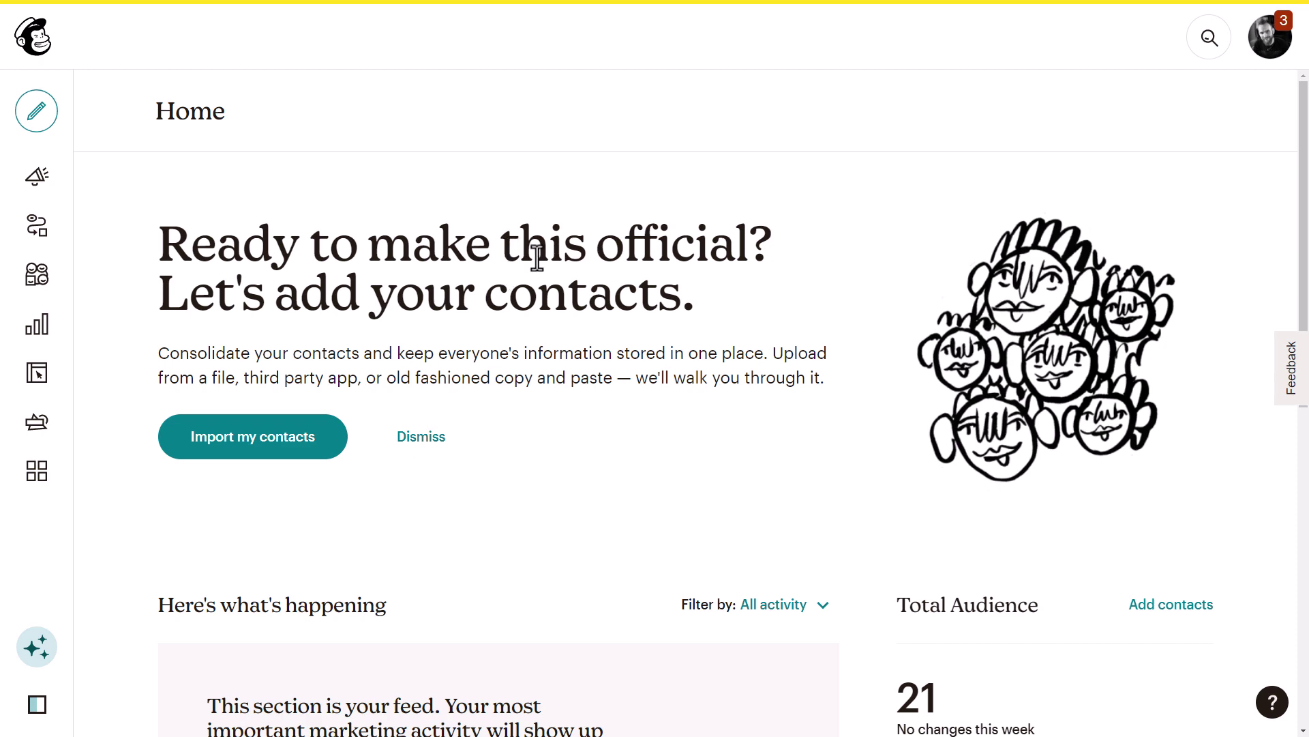
Go to Audience > All contacts and scroll to the table of 3 subscribed contacts.
{"action": "mouse_move", "coordinate": [34, 208]}
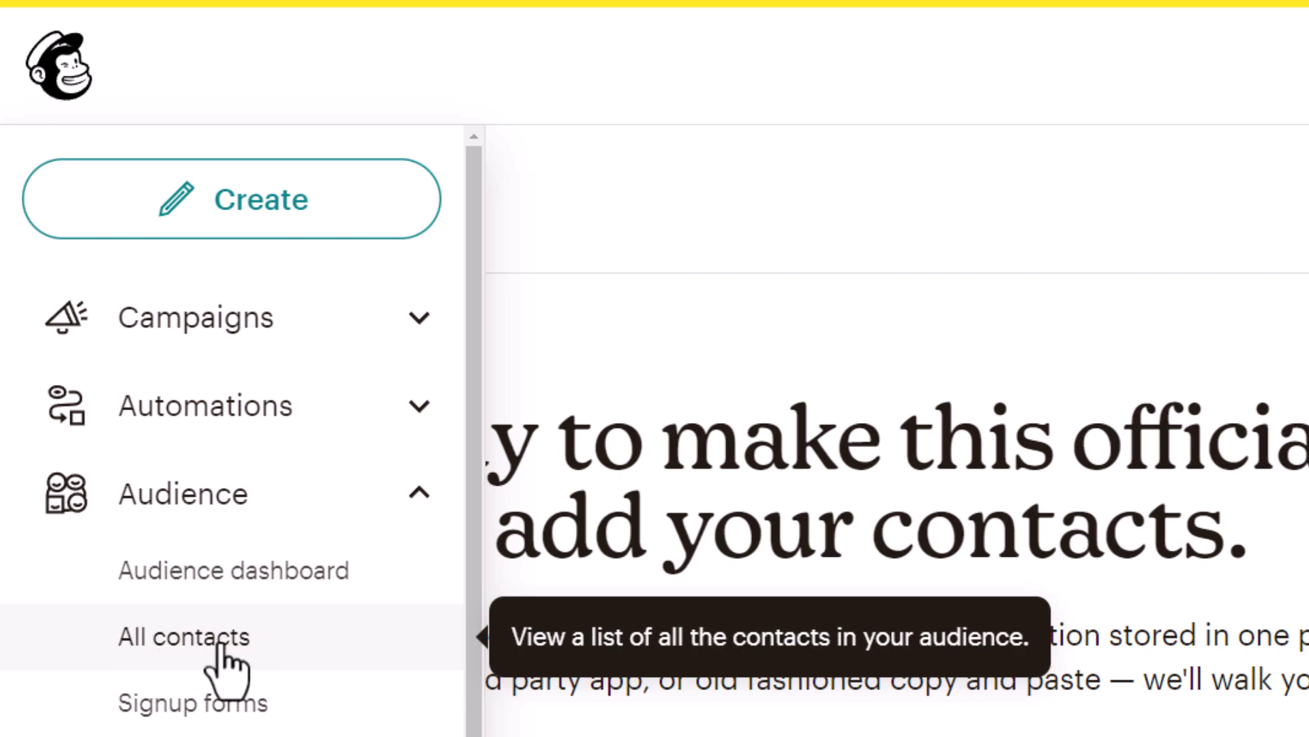
{"action": "left_click", "coordinate": [184, 665]}
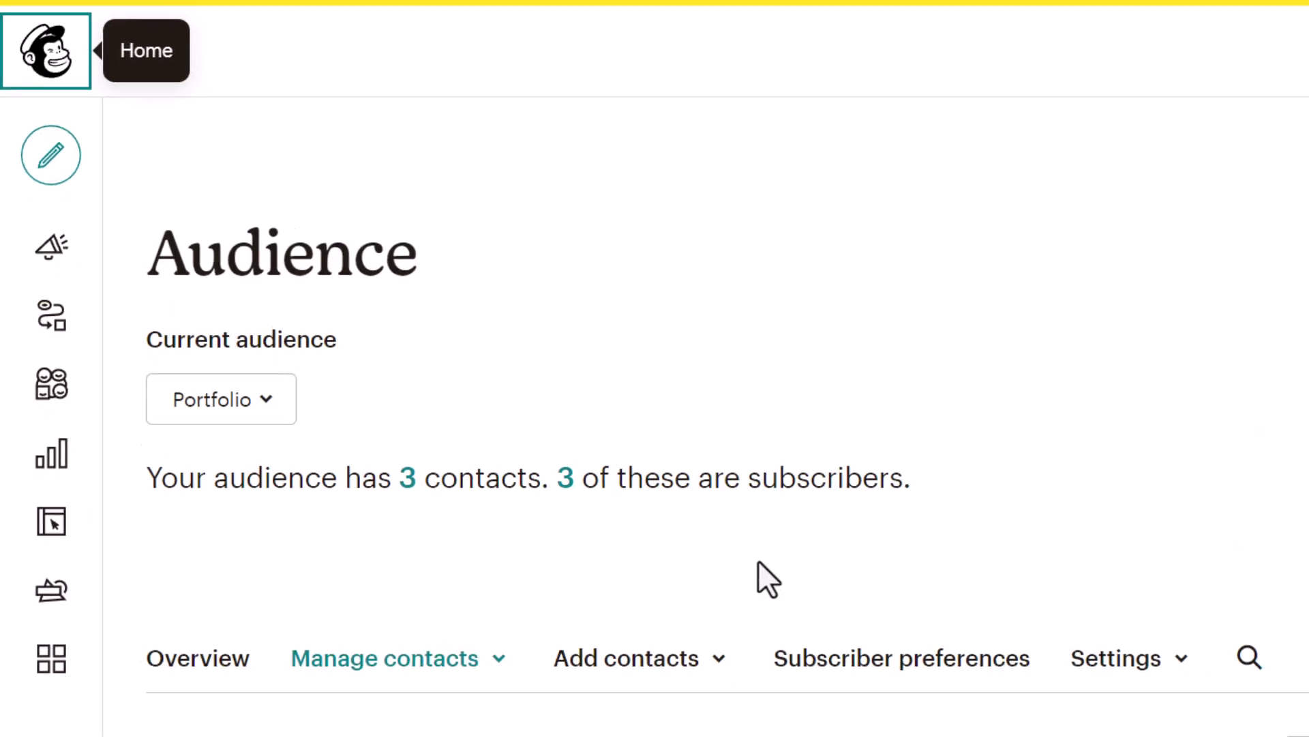
{"action": "scroll", "coordinate": [758, 559], "scroll_direction": "down", "scroll_amount": 4}
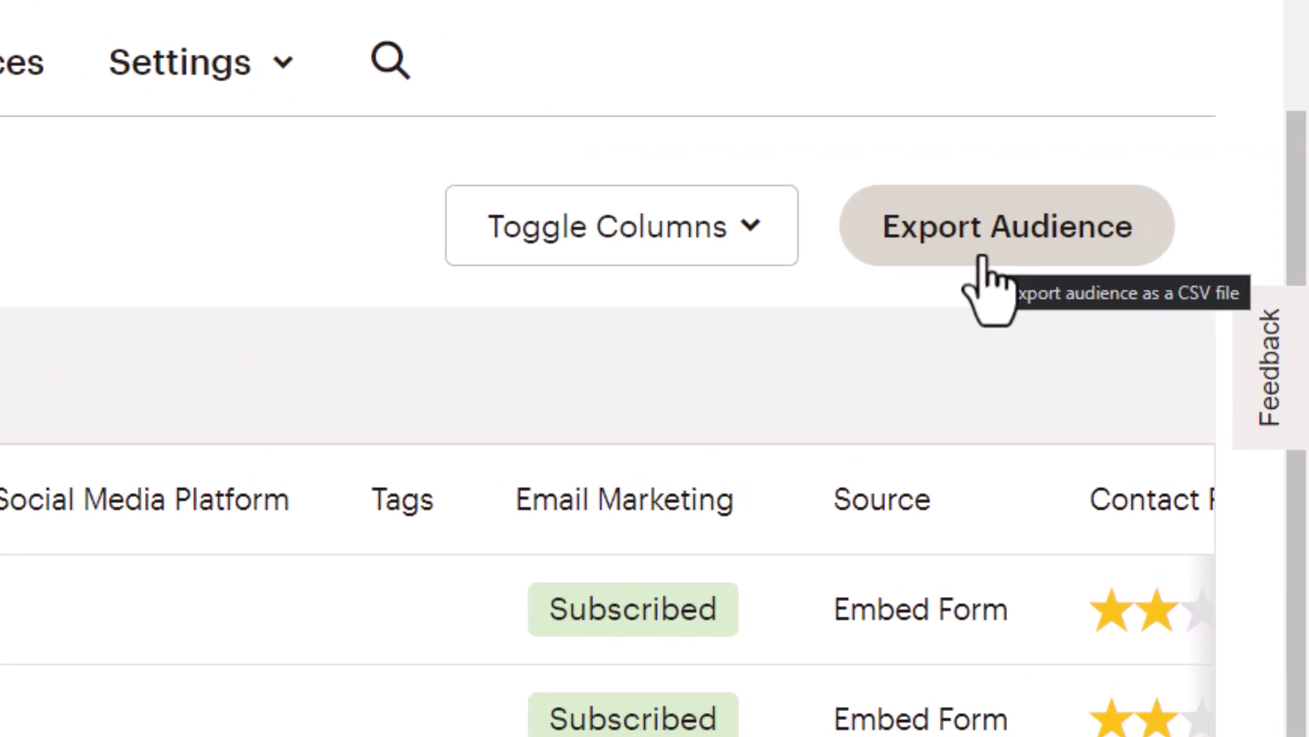
Export the whole audience and download the latest export as CSV (members_export_d8f632935a.zip).
{"action": "left_click", "coordinate": [1016, 257]}
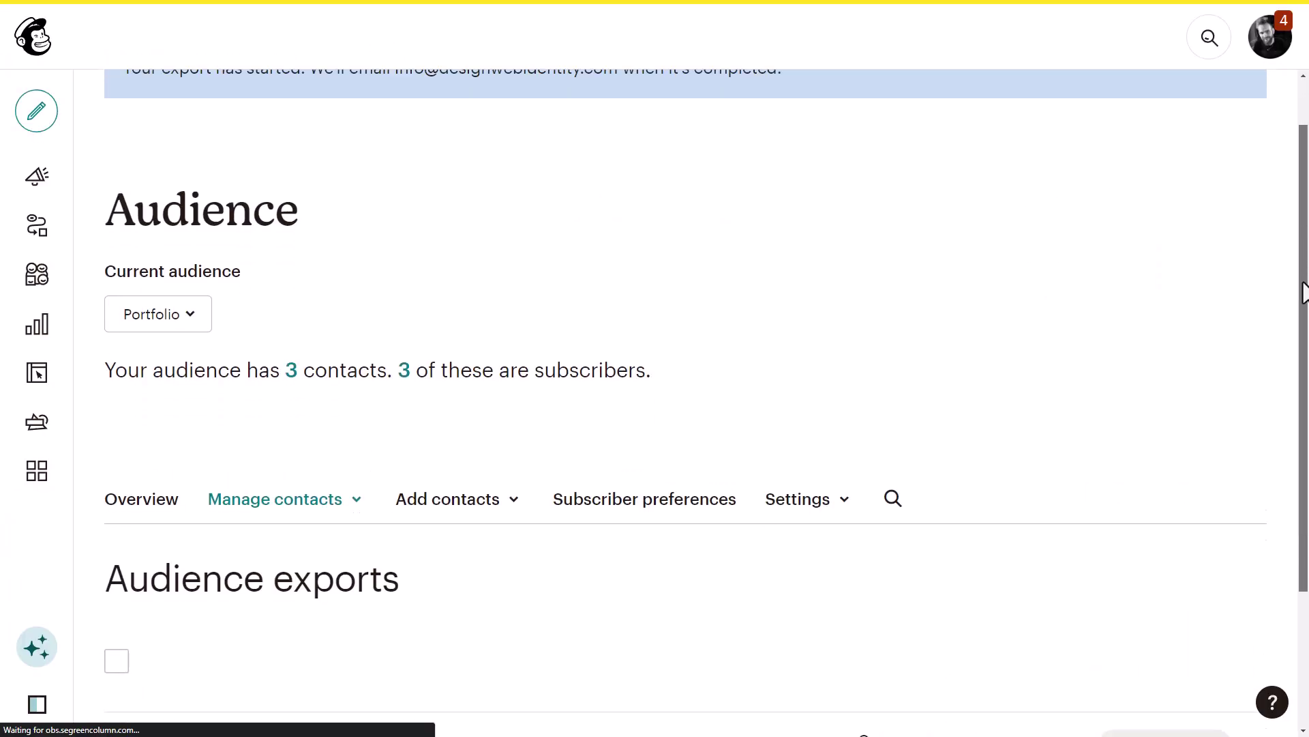
{"action": "scroll", "coordinate": [1302, 294], "scroll_direction": "down", "scroll_amount": 3}
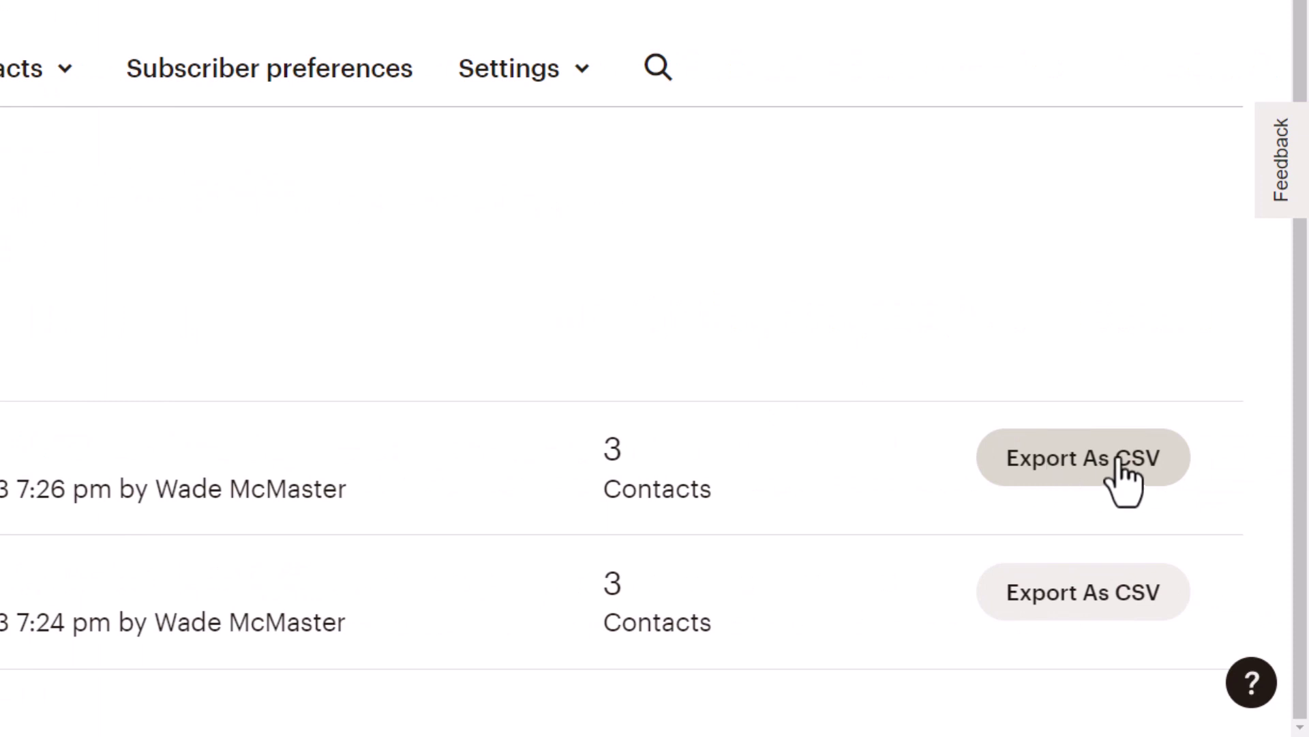
{"action": "left_click", "coordinate": [1119, 464]}
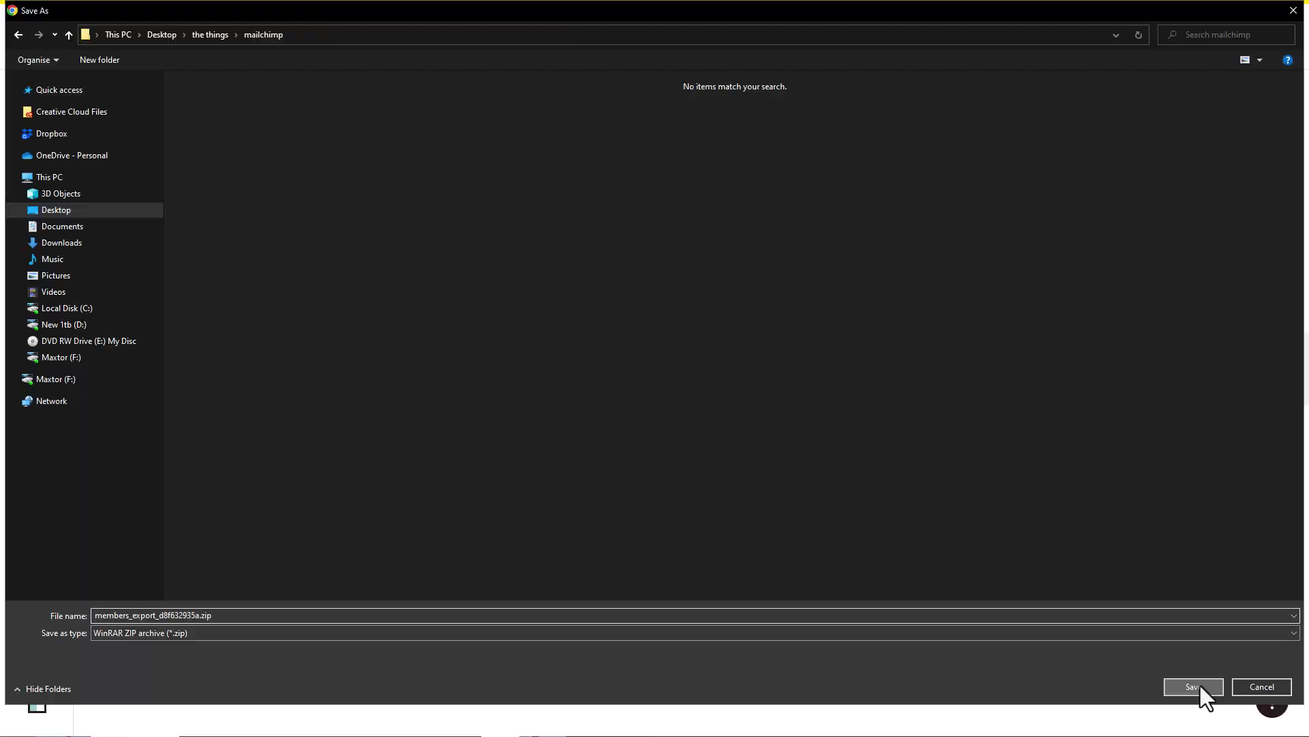
Save members_export_d8f632935a.zip to the mailchimp folder and extract subscribed_members_export_d8f632935a.csv there.
{"action": "left_click", "coordinate": [1197, 686]}
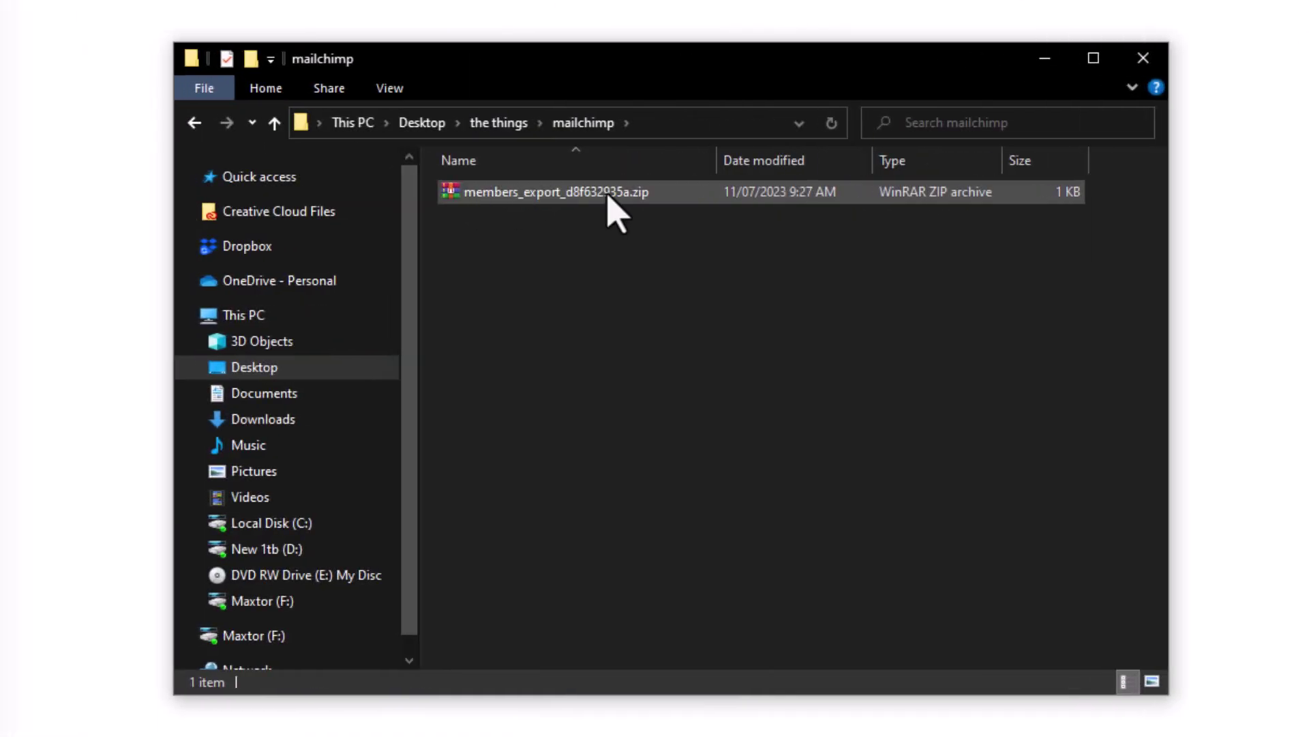
{"action": "right_click", "coordinate": [487, 197]}
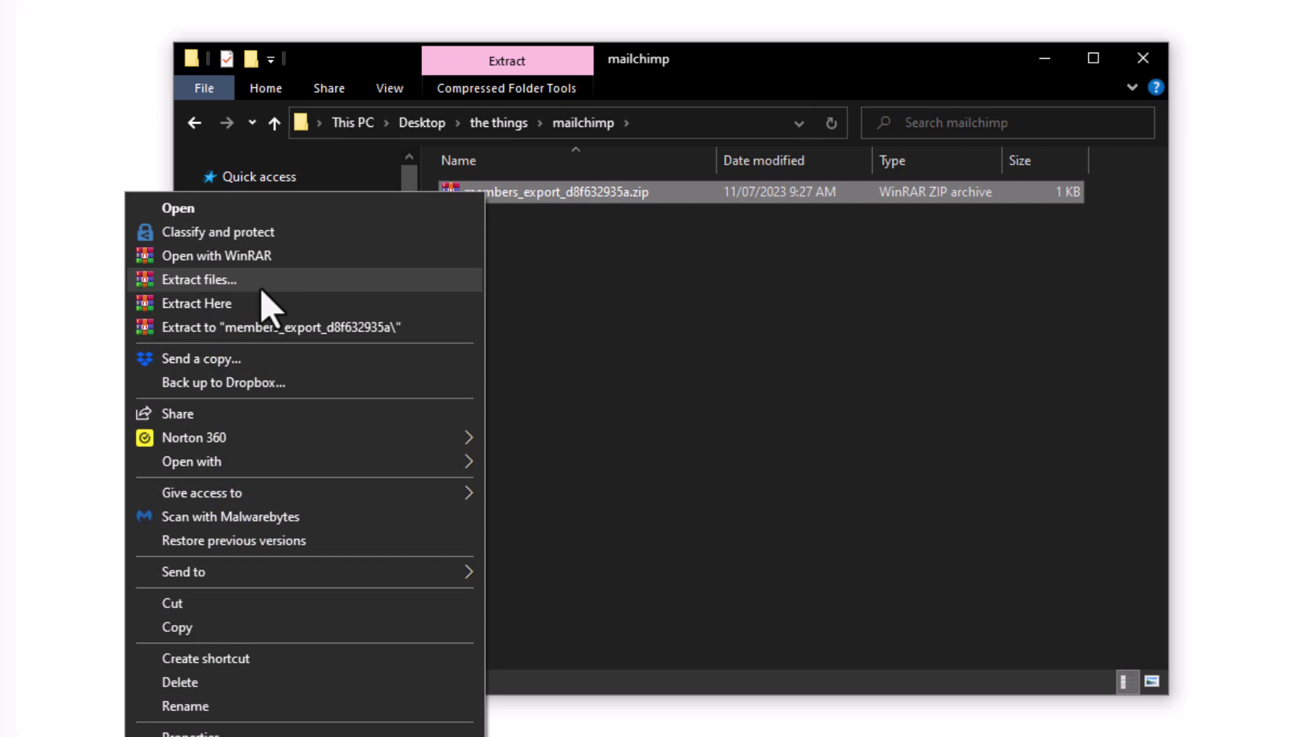
{"action": "left_click", "coordinate": [262, 303]}
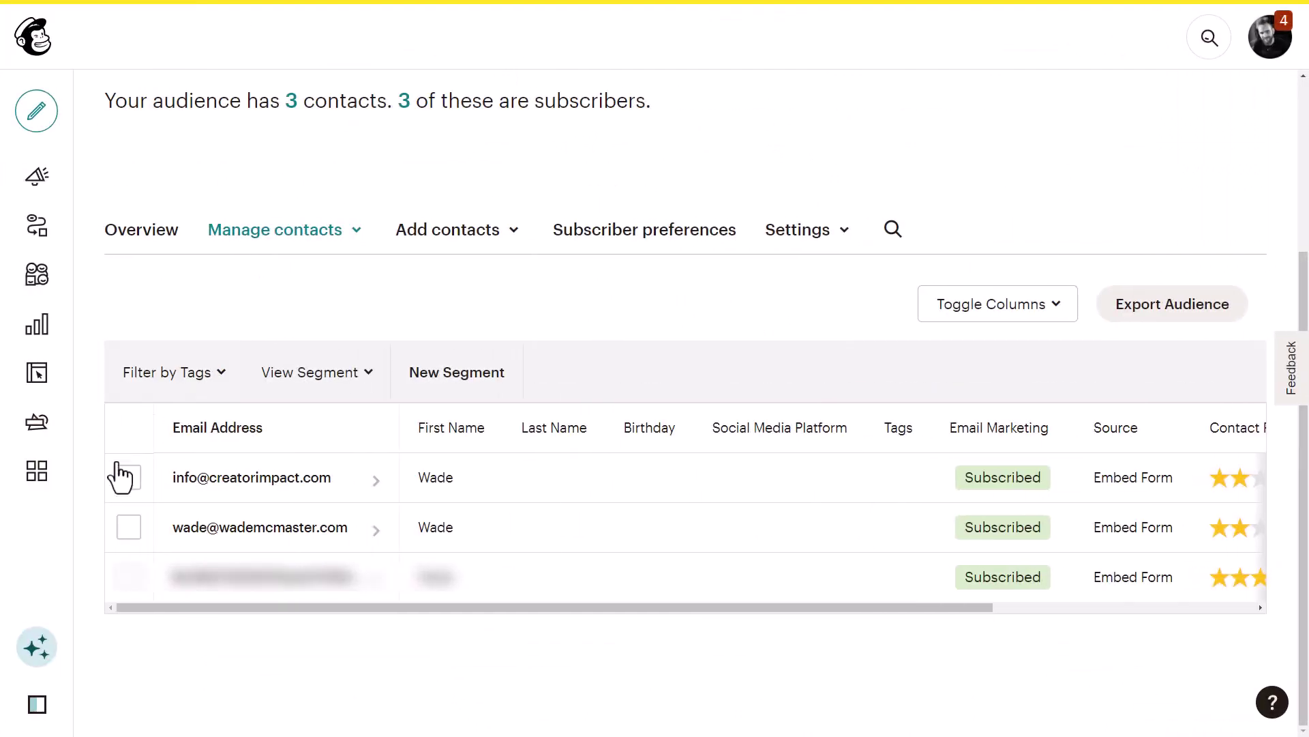
Unsubscribe all three contacts with the bulk Unsubscribe action.
{"action": "left_click", "coordinate": [129, 478]}
{"action": "left_click", "coordinate": [129, 526]}
{"action": "left_click", "coordinate": [128, 576]}
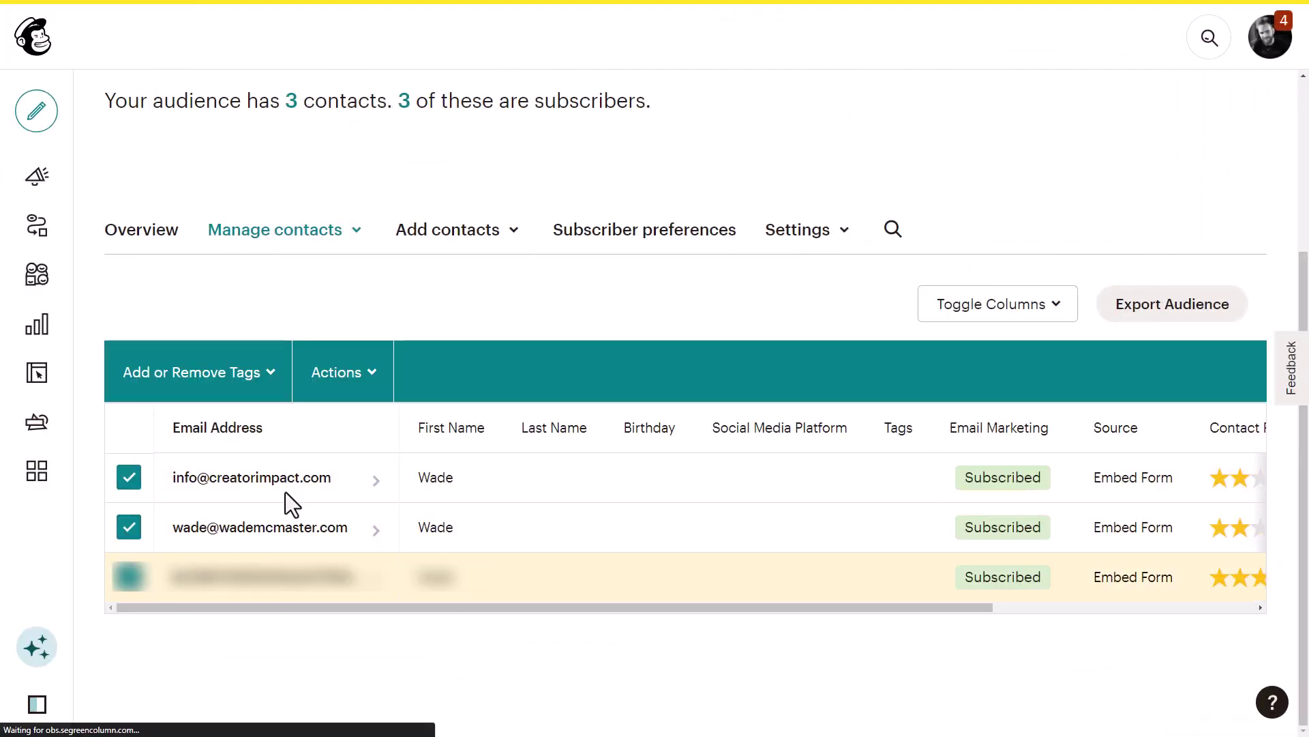
{"action": "left_click", "coordinate": [337, 371]}
{"action": "left_click", "coordinate": [374, 434]}
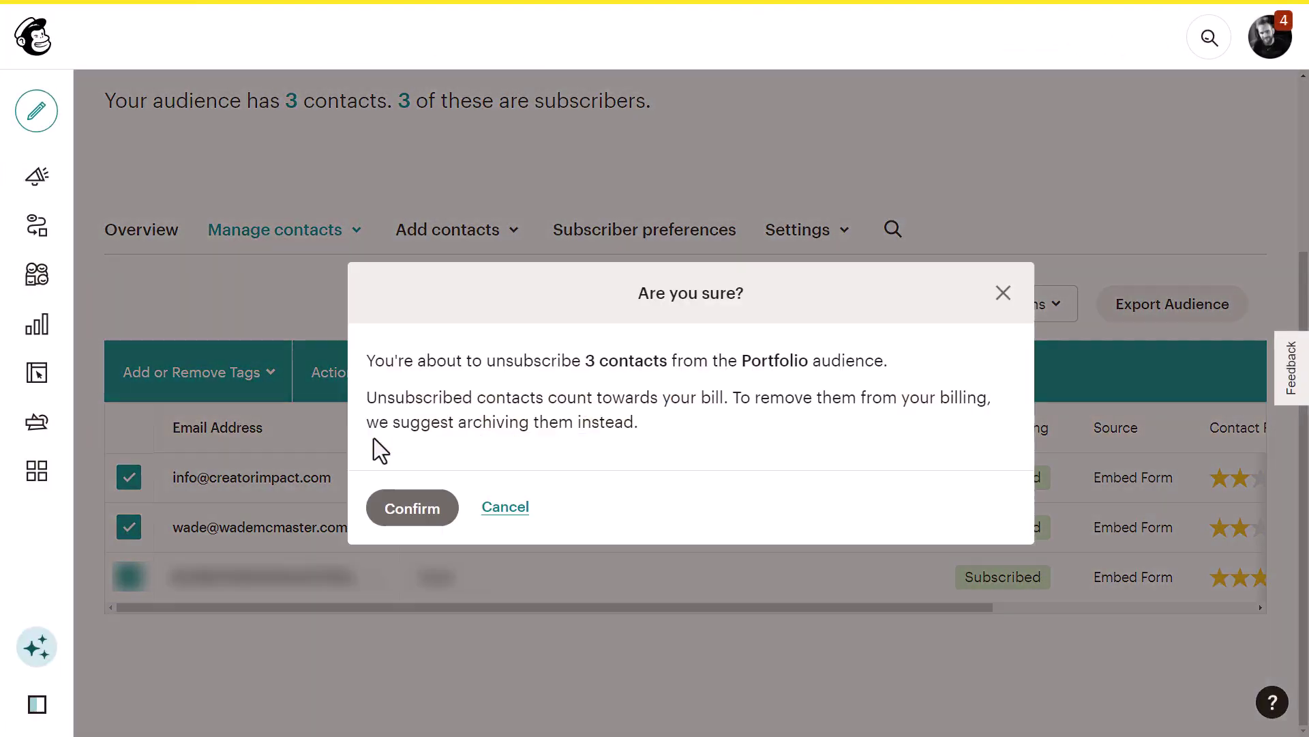
{"action": "left_click", "coordinate": [412, 508]}
Reselect the three contacts and archive them with the bulk Archive action.
{"action": "left_click", "coordinate": [129, 568]}
{"action": "left_click", "coordinate": [129, 618]}
{"action": "left_click", "coordinate": [129, 668]}
{"action": "left_click", "coordinate": [344, 463]}
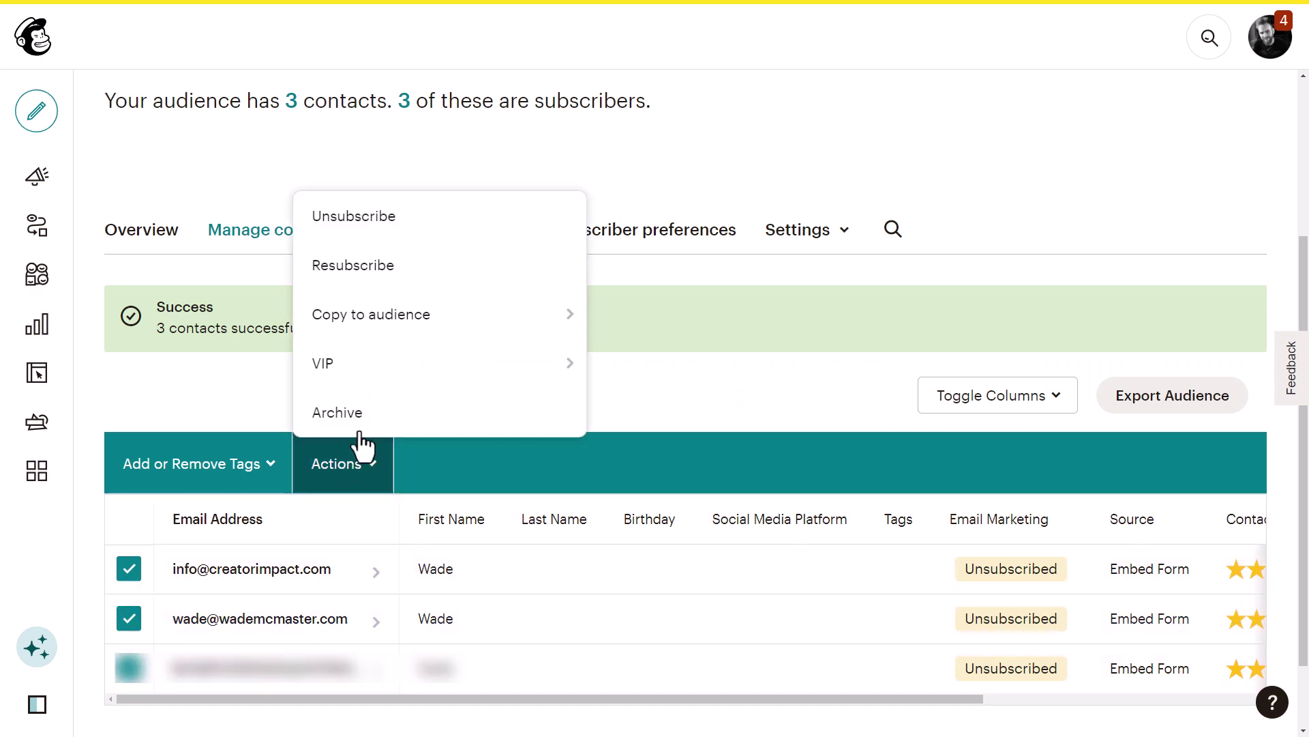
{"action": "left_click", "coordinate": [357, 430]}
{"action": "left_click", "coordinate": [411, 539]}
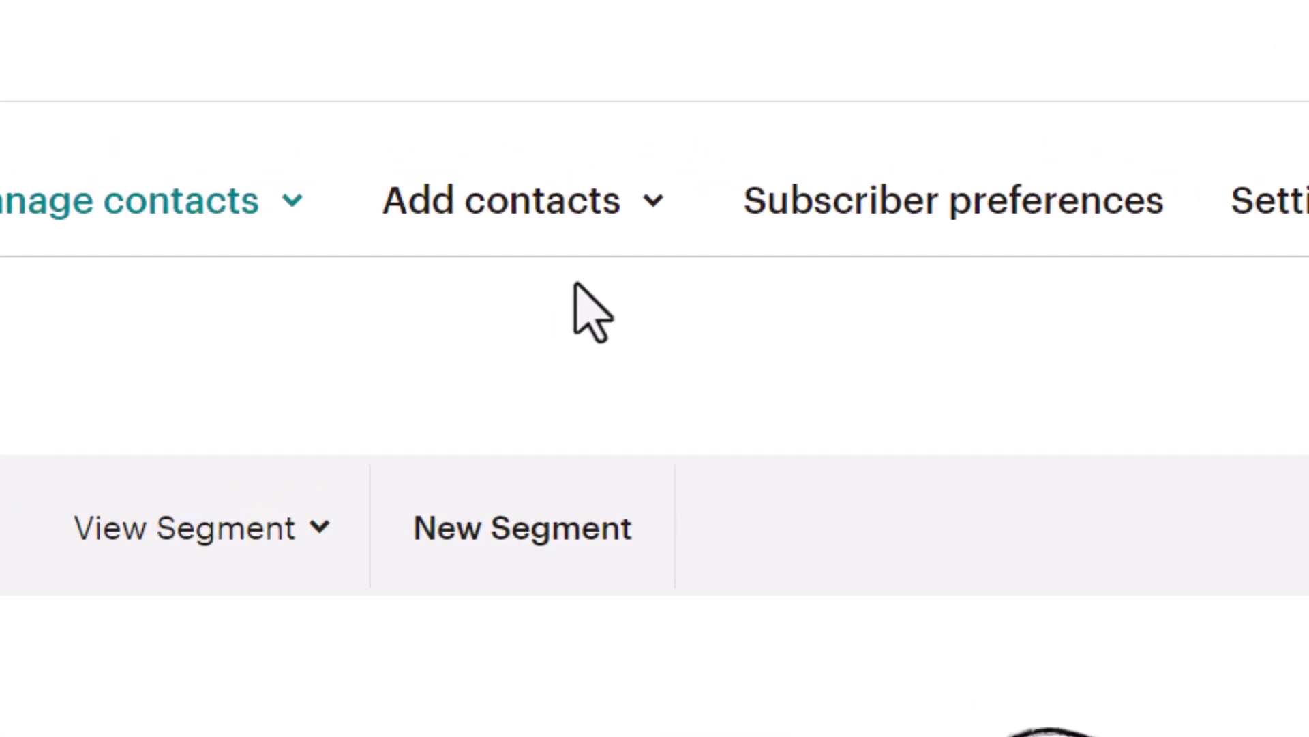
Start an Import contacts upload with subscribed_members_export_d8f632935a.csv as the file.
{"action": "left_click", "coordinate": [649, 214]}
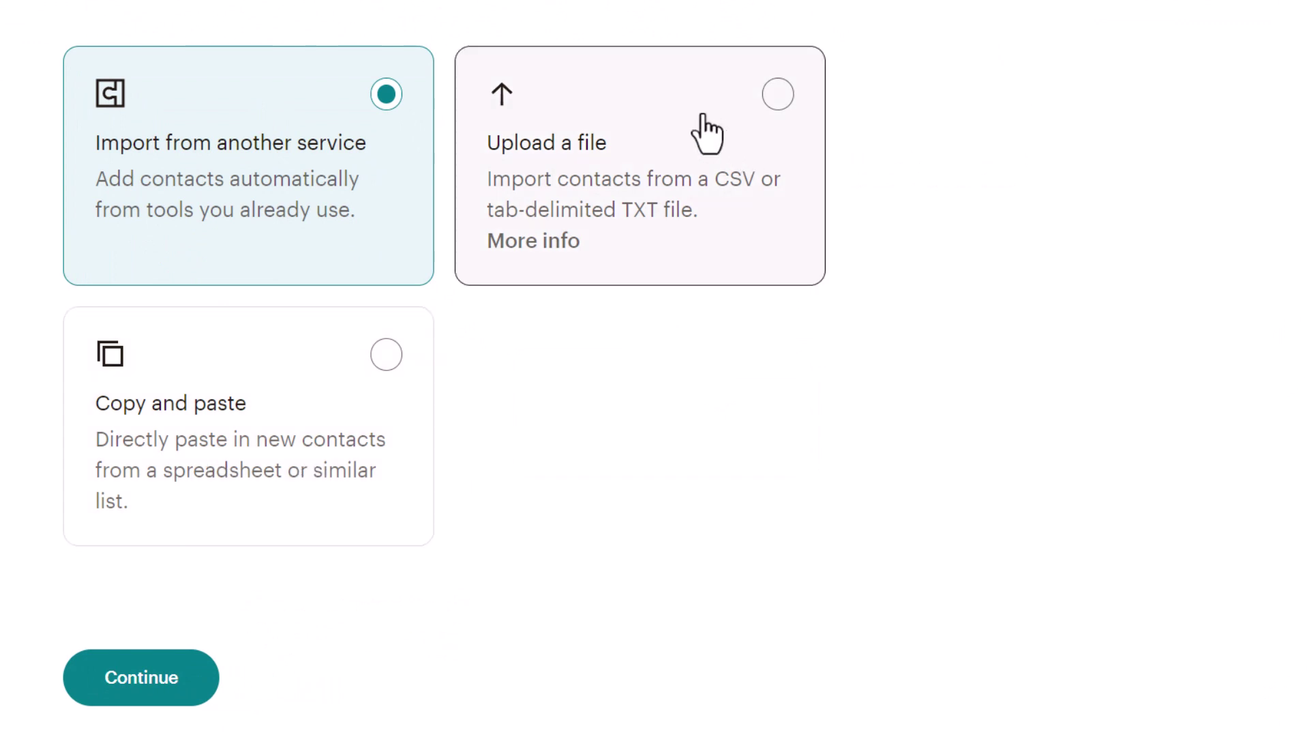
{"action": "left_click", "coordinate": [601, 136]}
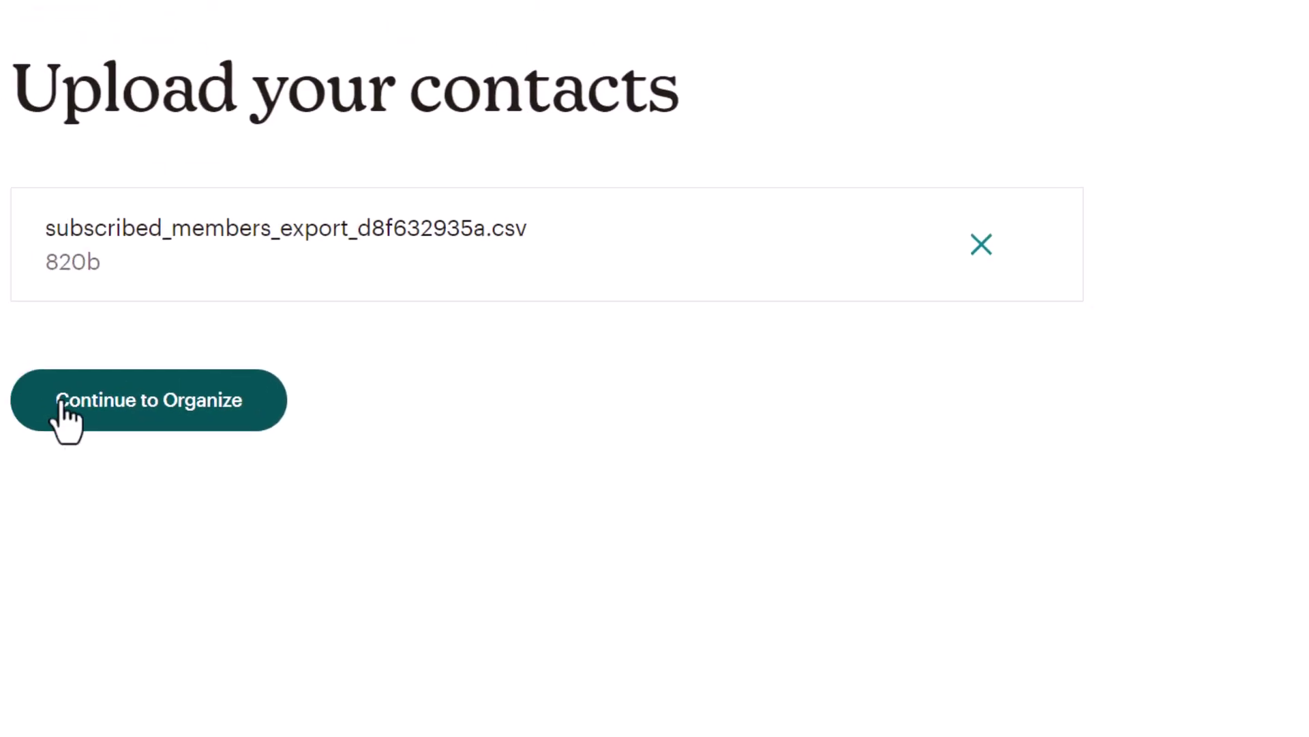
Keep Portfolio as the audience and Subscribed as the status, and enable updating existing contacts.
{"action": "left_click", "coordinate": [208, 420]}
{"action": "left_click", "coordinate": [174, 220]}
{"action": "left_click", "coordinate": [174, 220]}
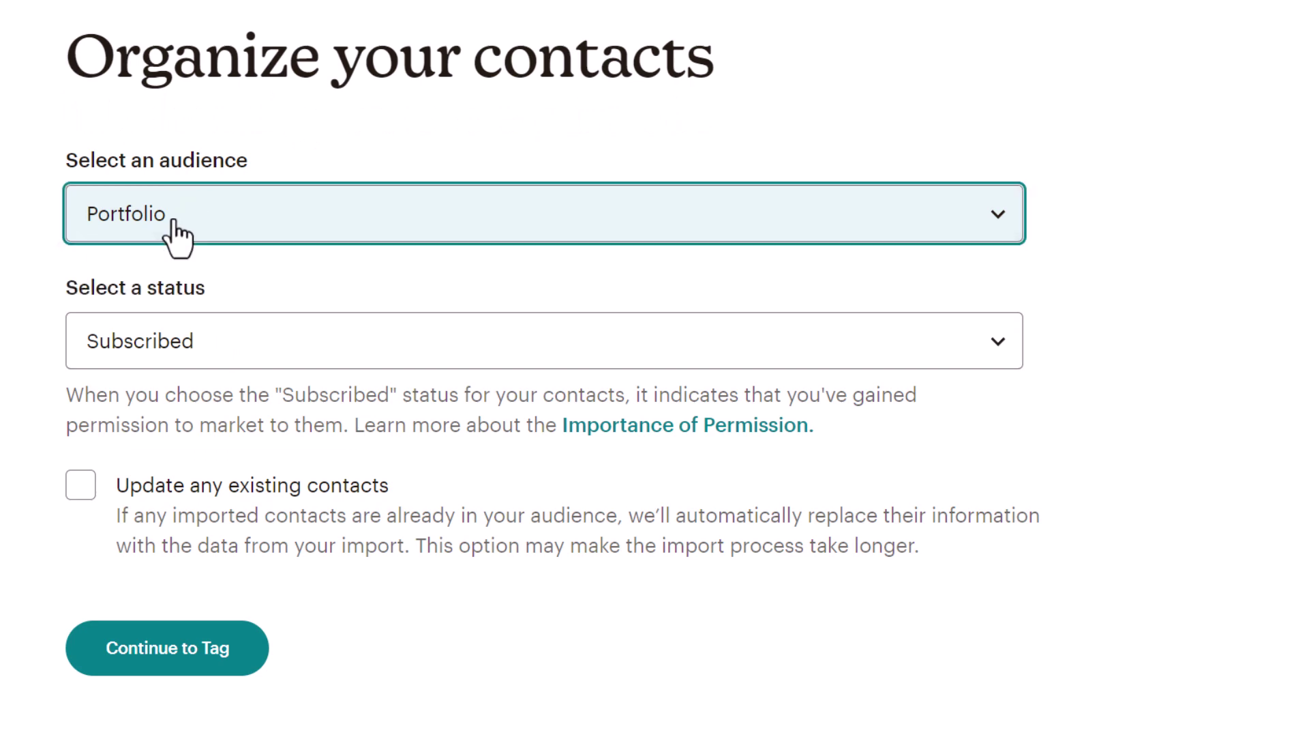
{"action": "left_click", "coordinate": [140, 353]}
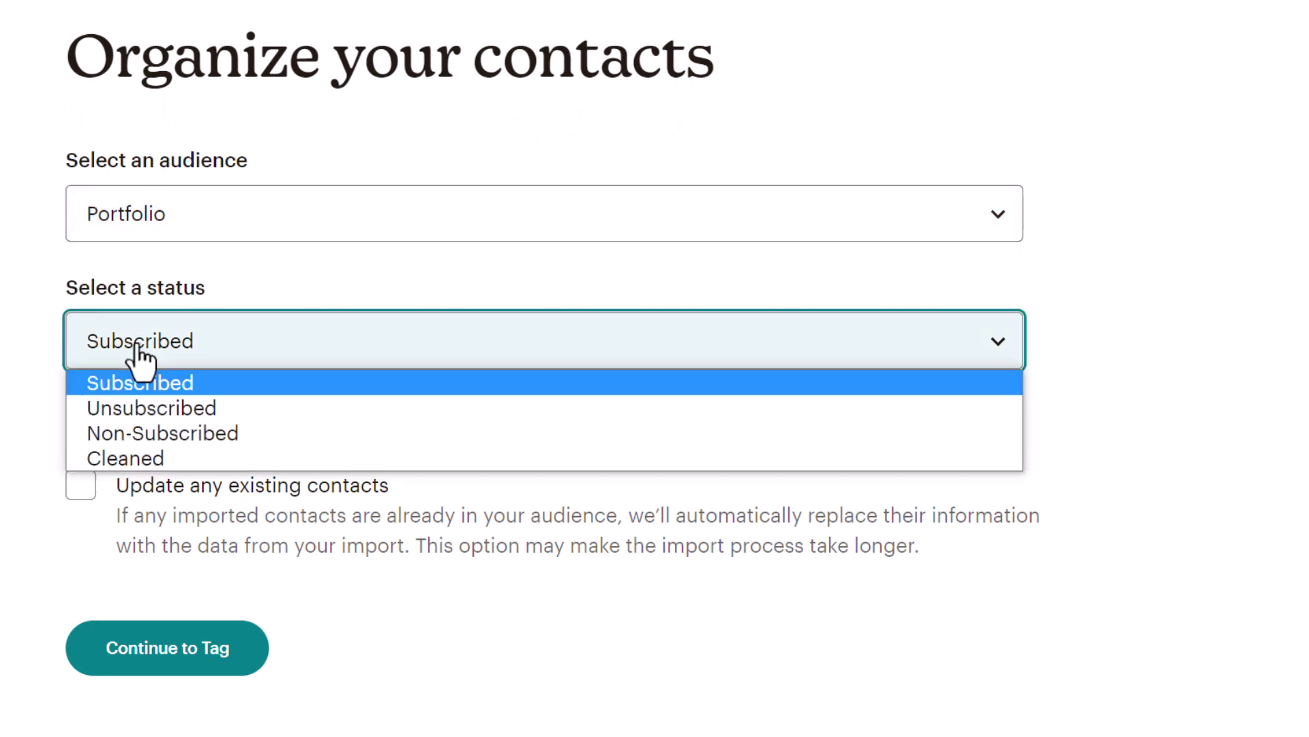
{"action": "left_click", "coordinate": [137, 344]}
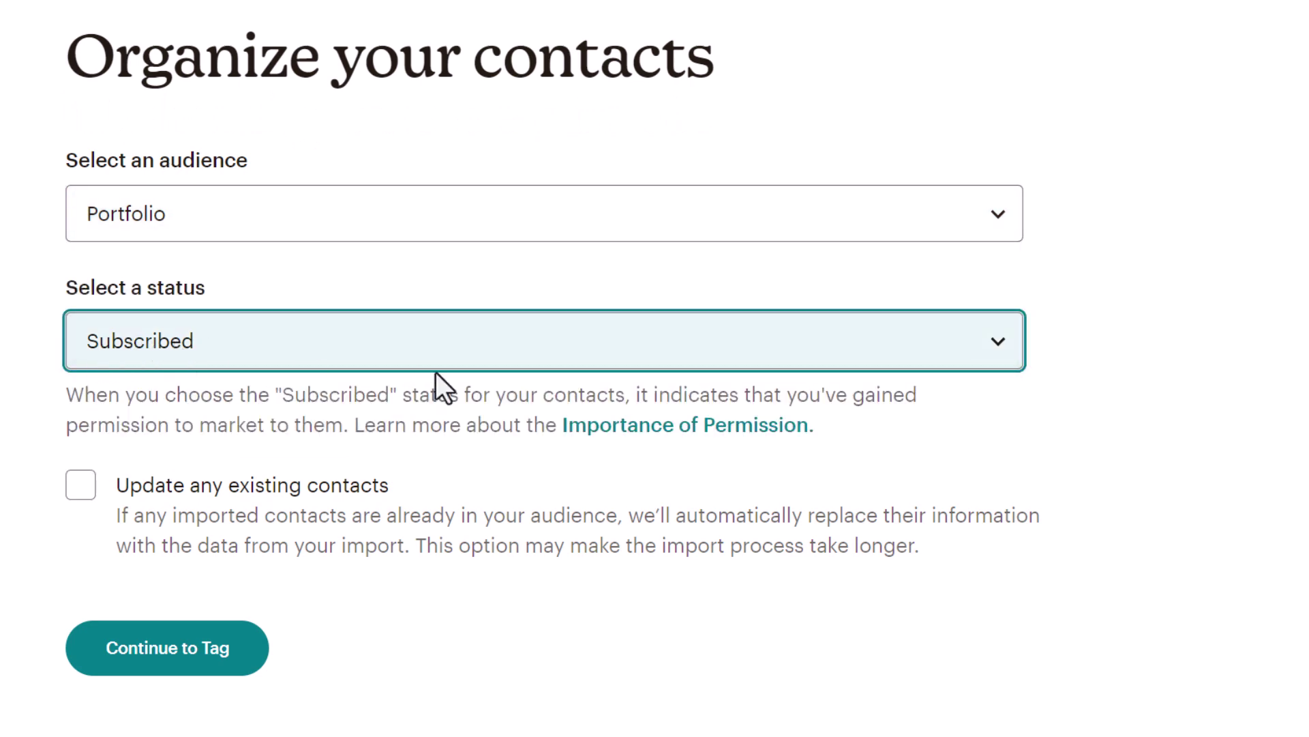
{"action": "left_click_drag", "start_coordinate": [836, 545], "coordinate": [583, 539]}
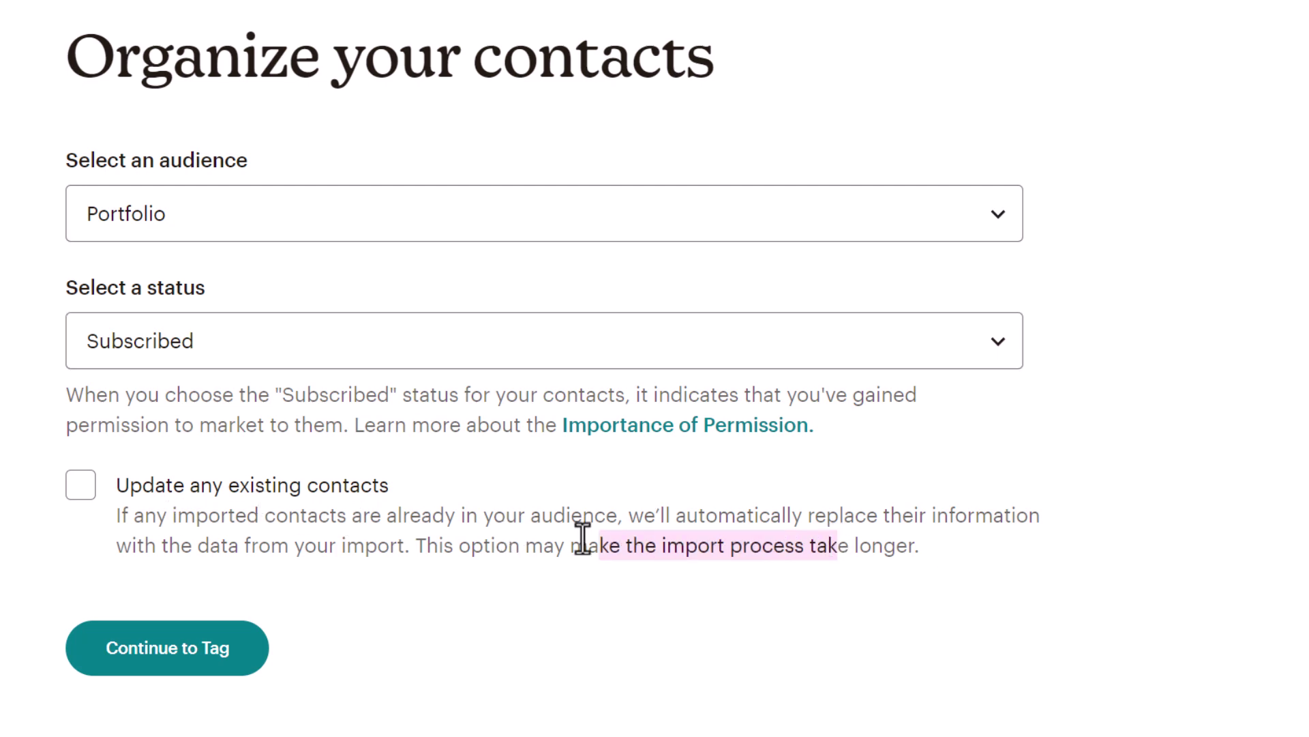
{"action": "left_click", "coordinate": [81, 485]}
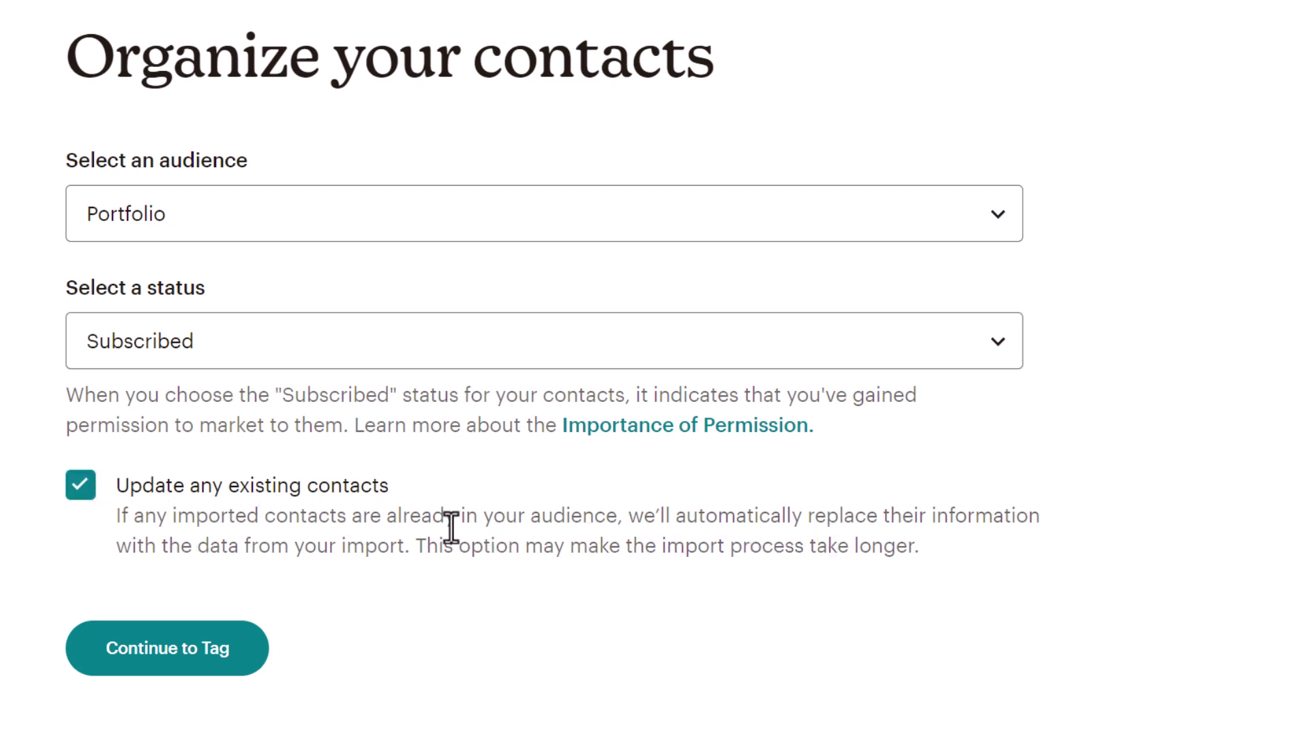
{"action": "left_click", "coordinate": [80, 484]}
Apply the popular Staff tag to the imported contacts.
{"action": "left_click", "coordinate": [168, 671]}
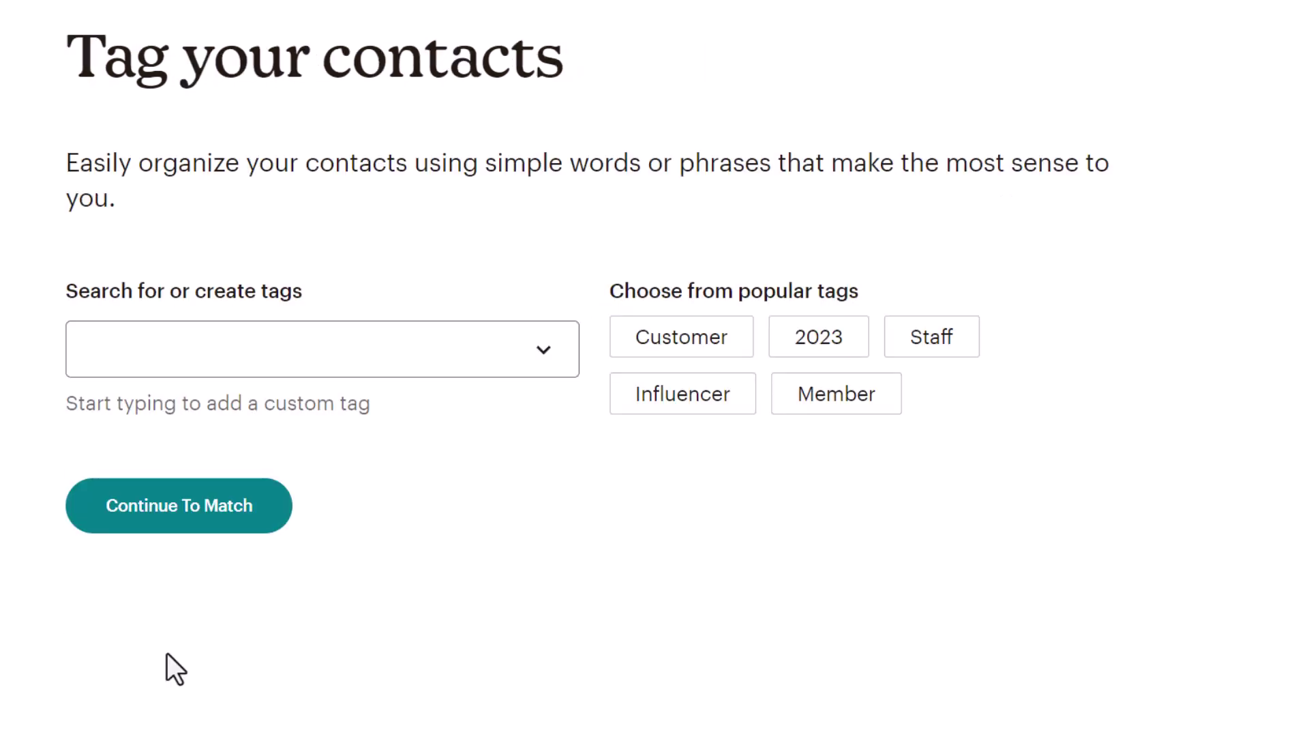
{"action": "left_click", "coordinate": [192, 353]}
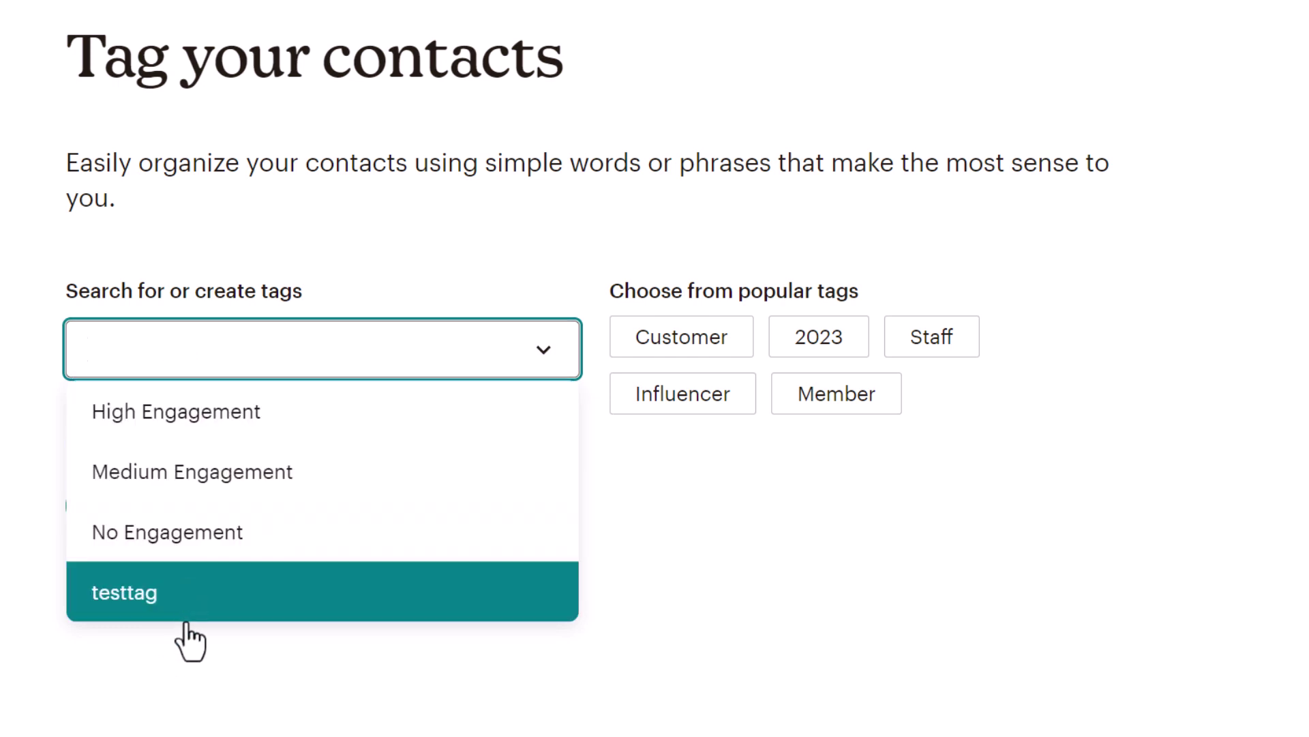
{"action": "left_click", "coordinate": [10, 237]}
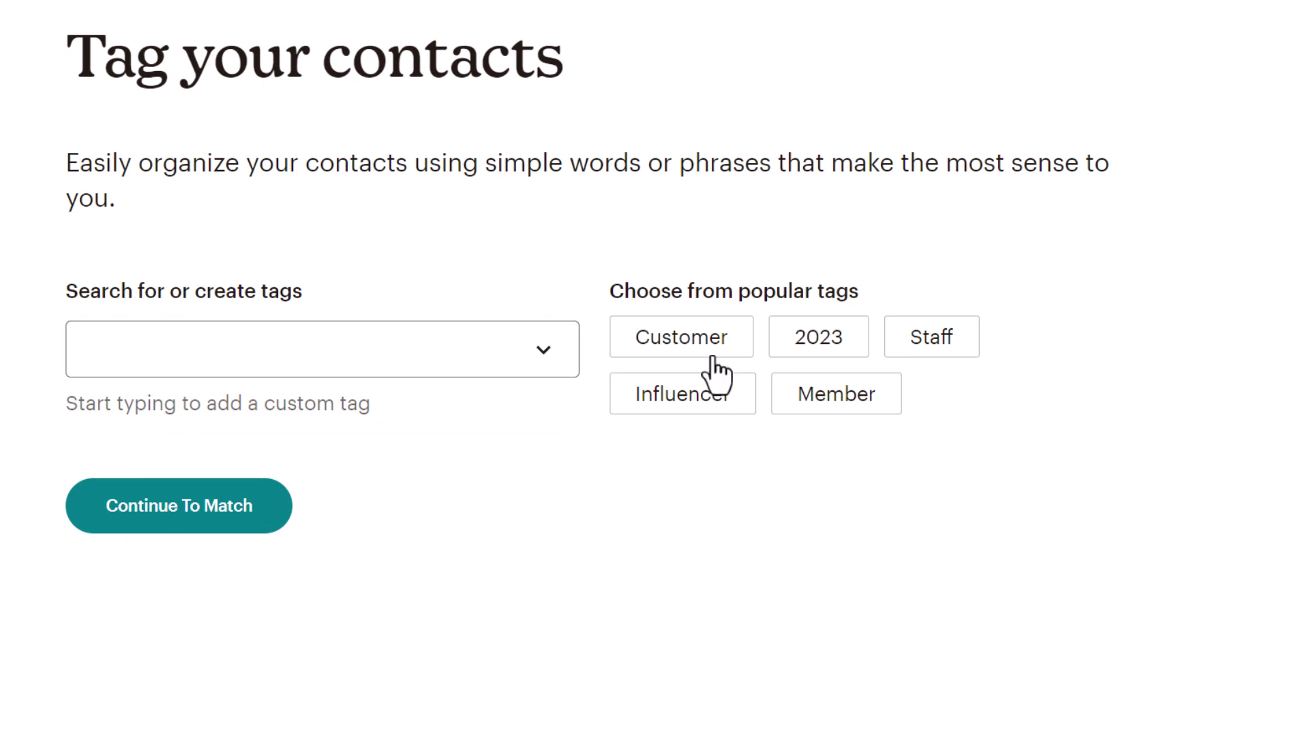
{"action": "left_click", "coordinate": [942, 366]}
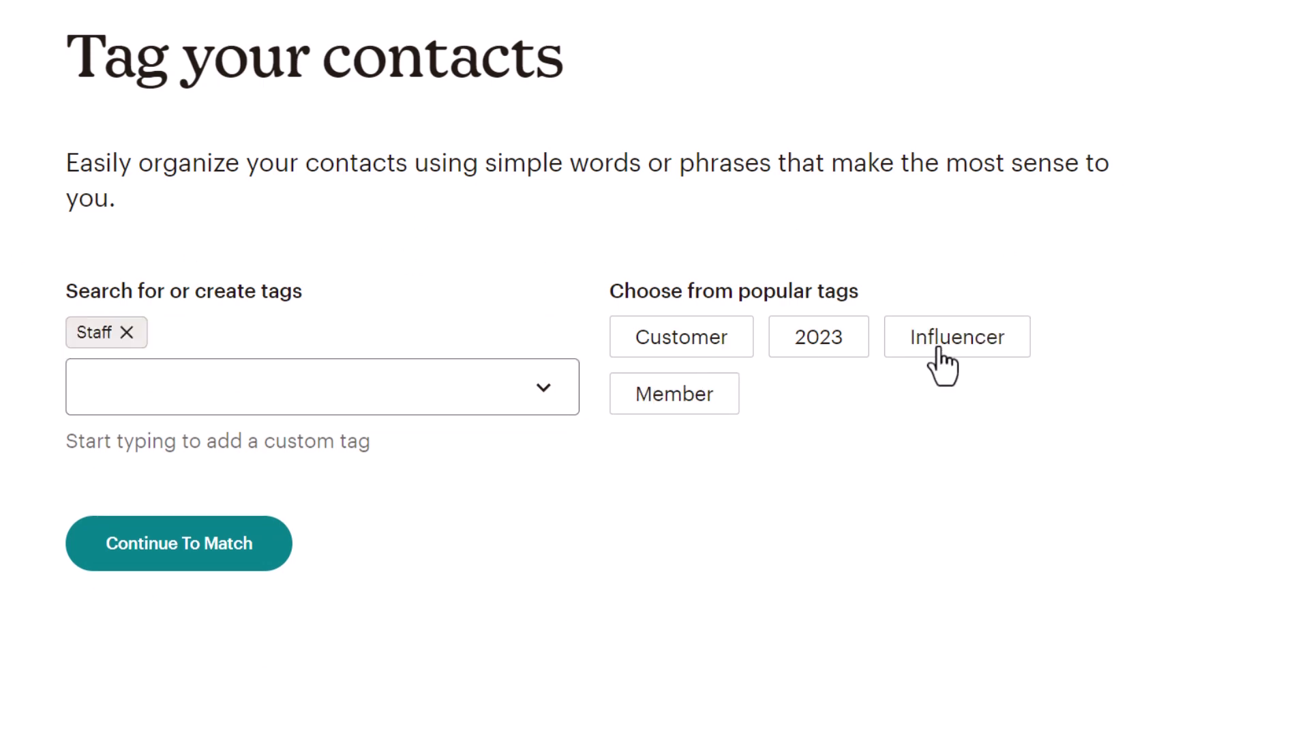
Page through the file's column matches, then finalize to reach the import review.
{"action": "left_click", "coordinate": [170, 559]}
{"action": "left_click", "coordinate": [1119, 386]}
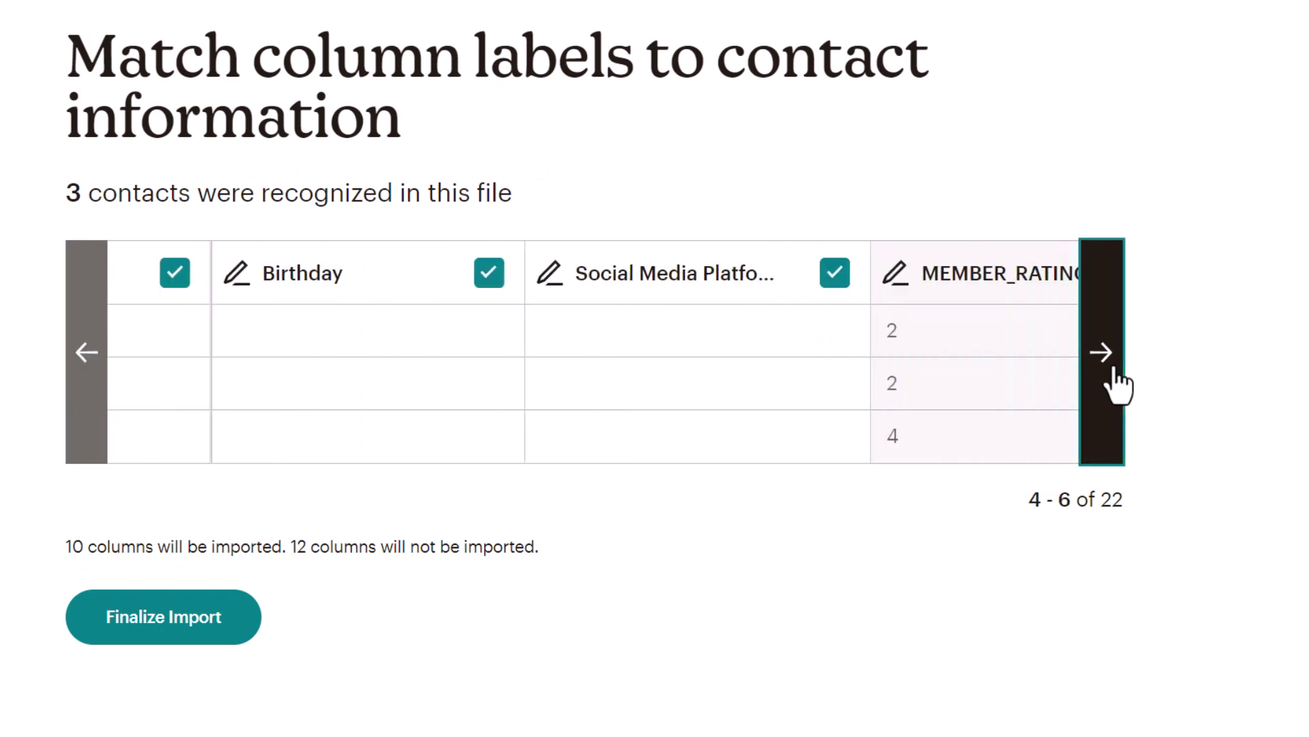
{"action": "left_click", "coordinate": [1118, 385]}
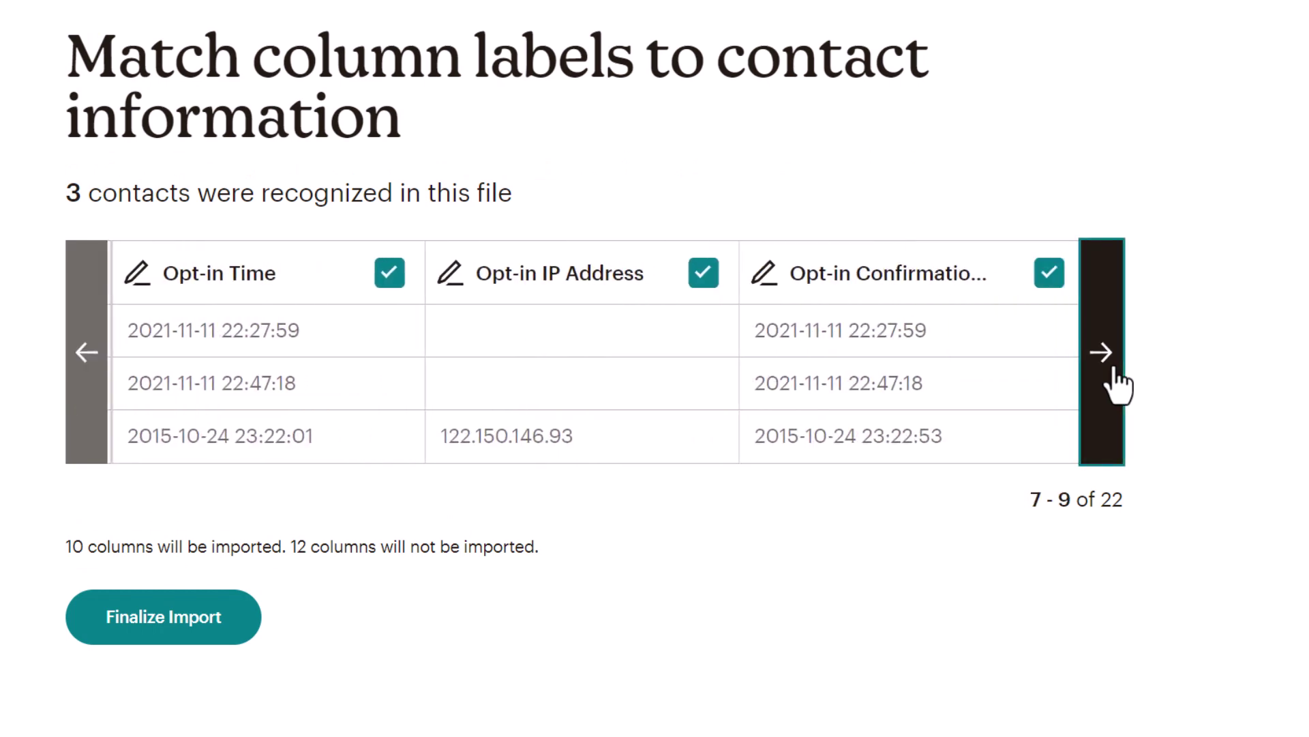
{"action": "left_click", "coordinate": [83, 355]}
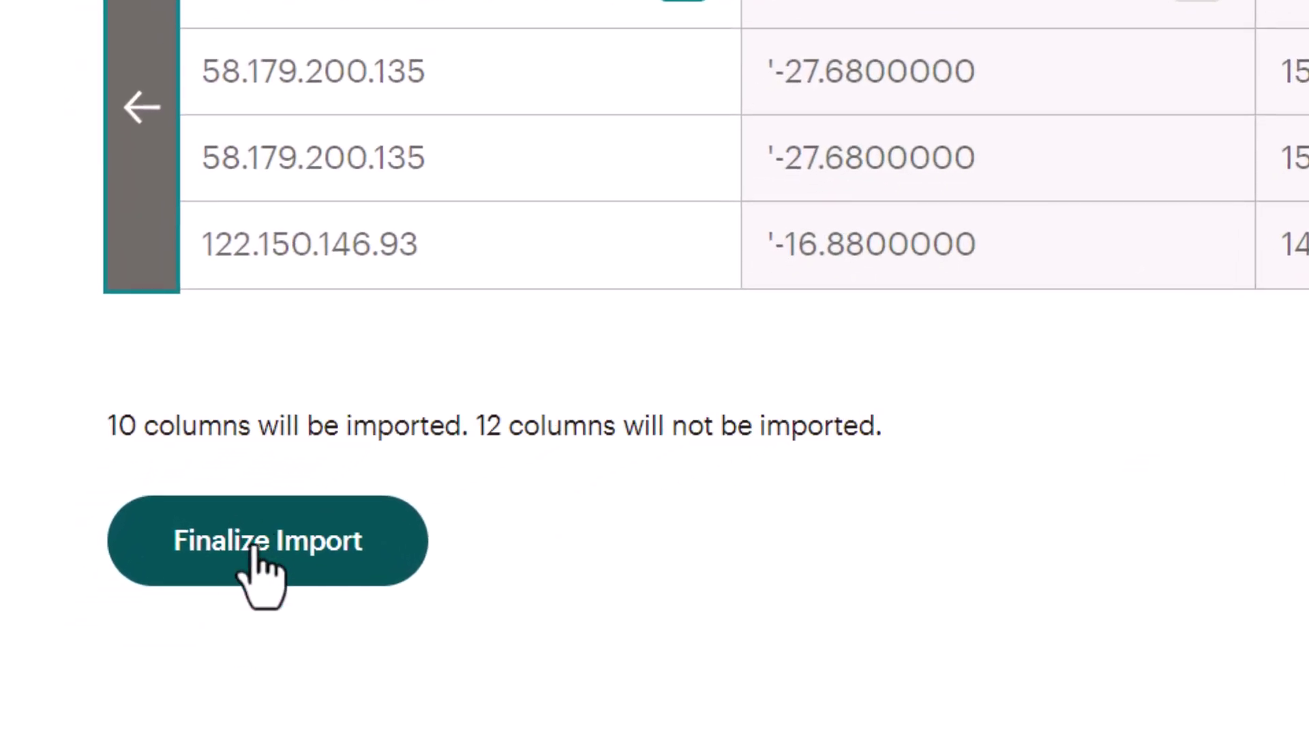
{"action": "left_click", "coordinate": [211, 580]}
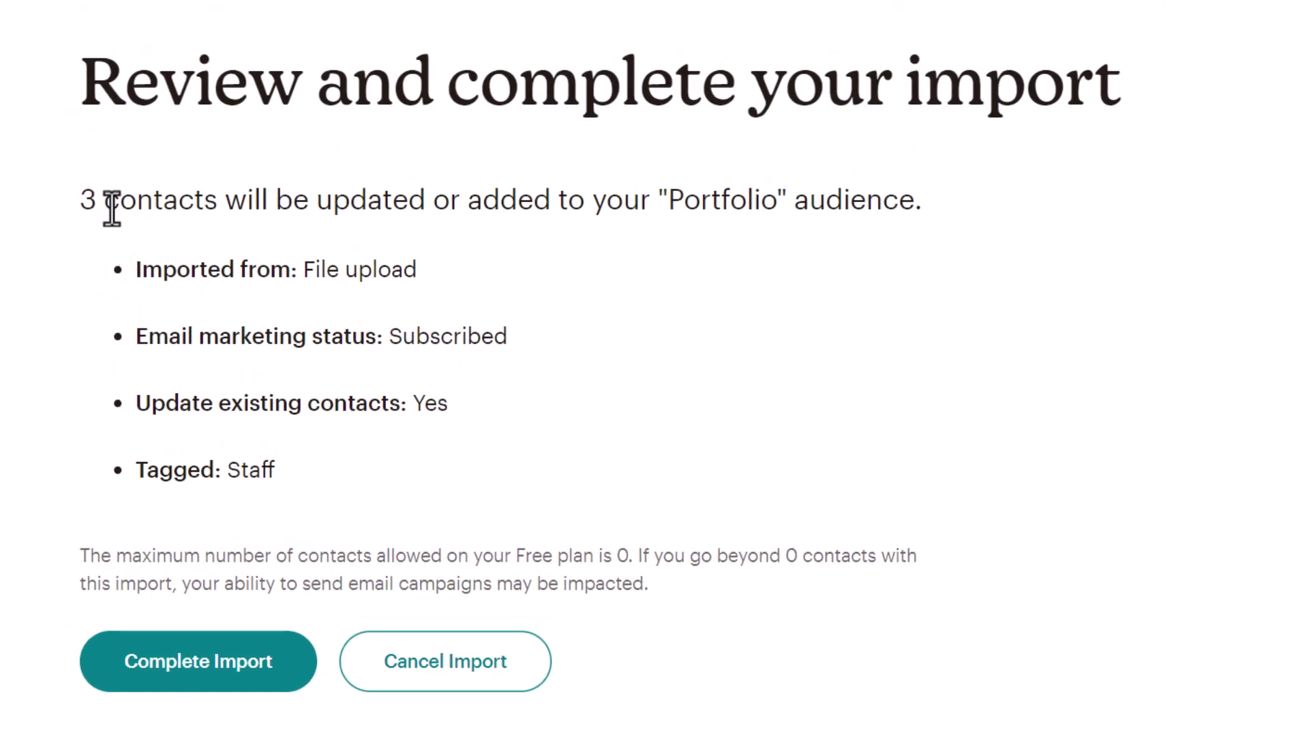
Review the summary of 3 contacts into Portfolio, Subscribed, tagged Staff, and complete the import.
{"action": "left_click_drag", "start_coordinate": [118, 199], "coordinate": [263, 362]}
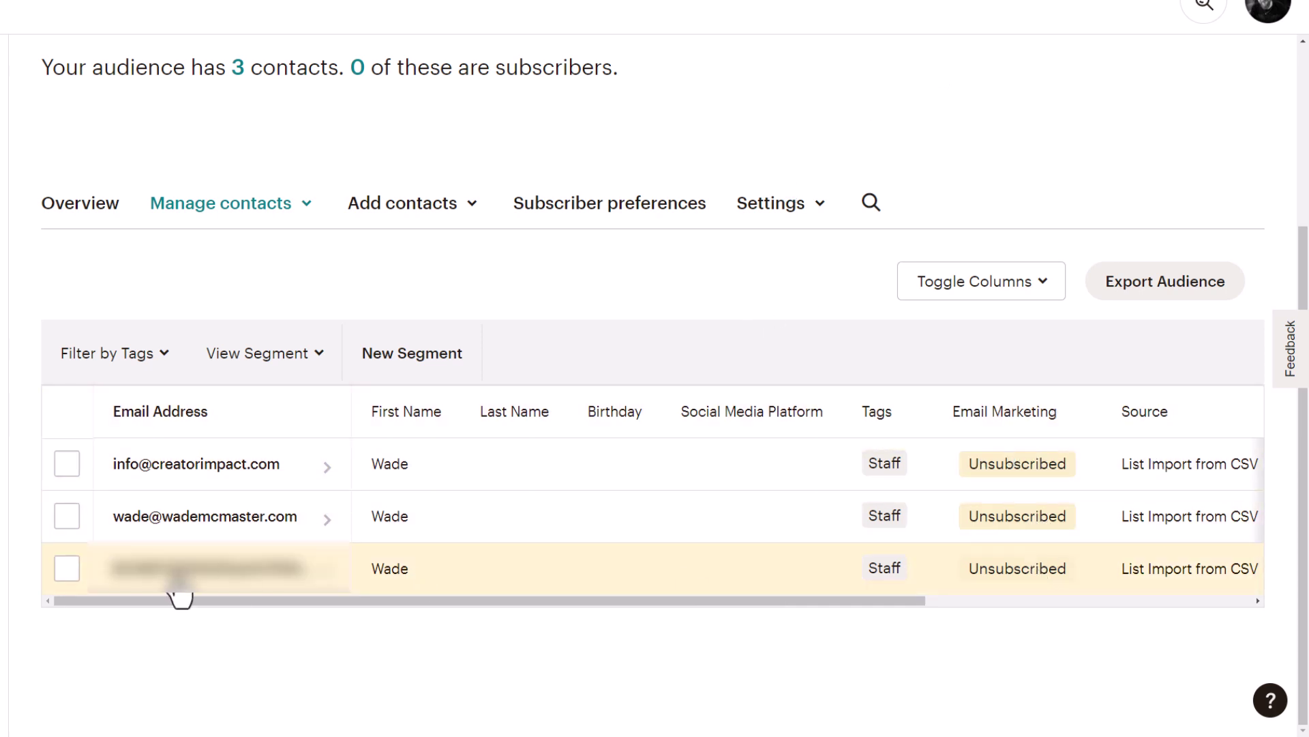
Select all three imported contacts and resubscribe them with the bulk Resubscribe action.
{"action": "left_click", "coordinate": [67, 568]}
{"action": "left_click", "coordinate": [67, 515]}
{"action": "left_click", "coordinate": [67, 464]}
{"action": "left_click", "coordinate": [320, 354]}
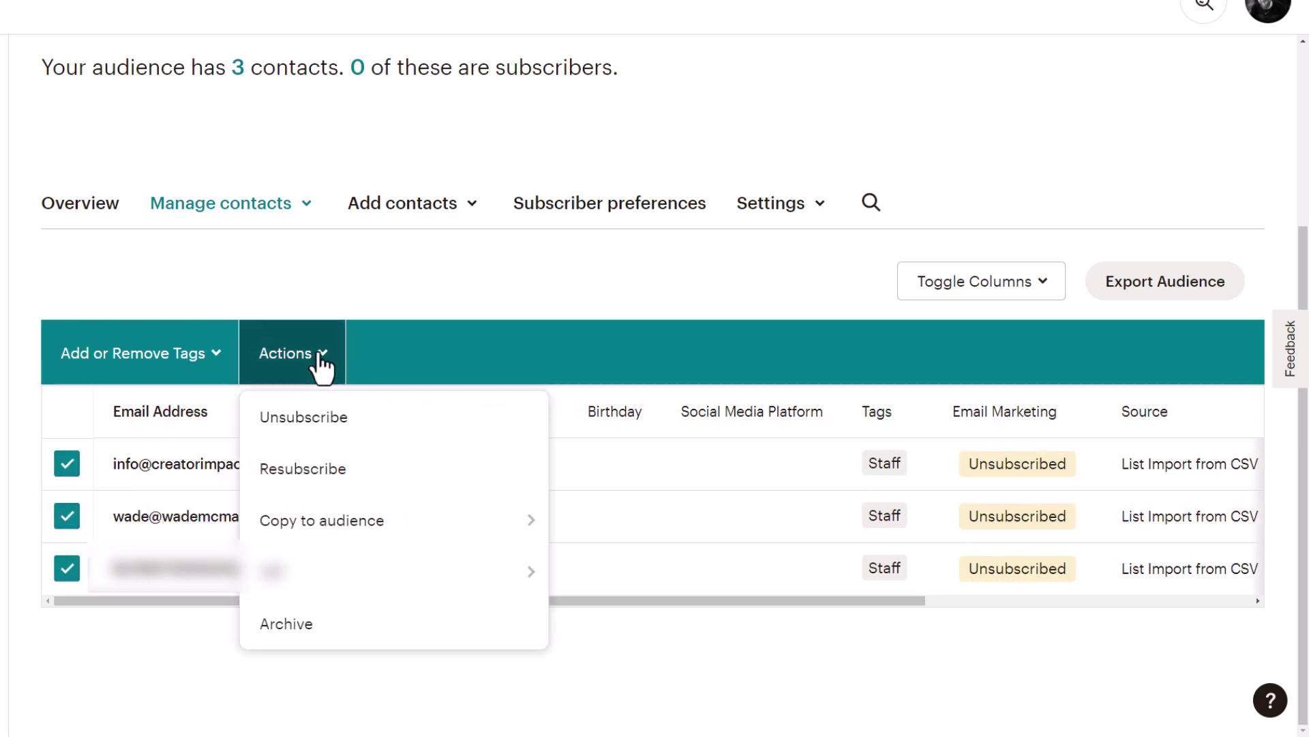
{"action": "left_click", "coordinate": [325, 471]}
{"action": "left_click", "coordinate": [469, 465]}
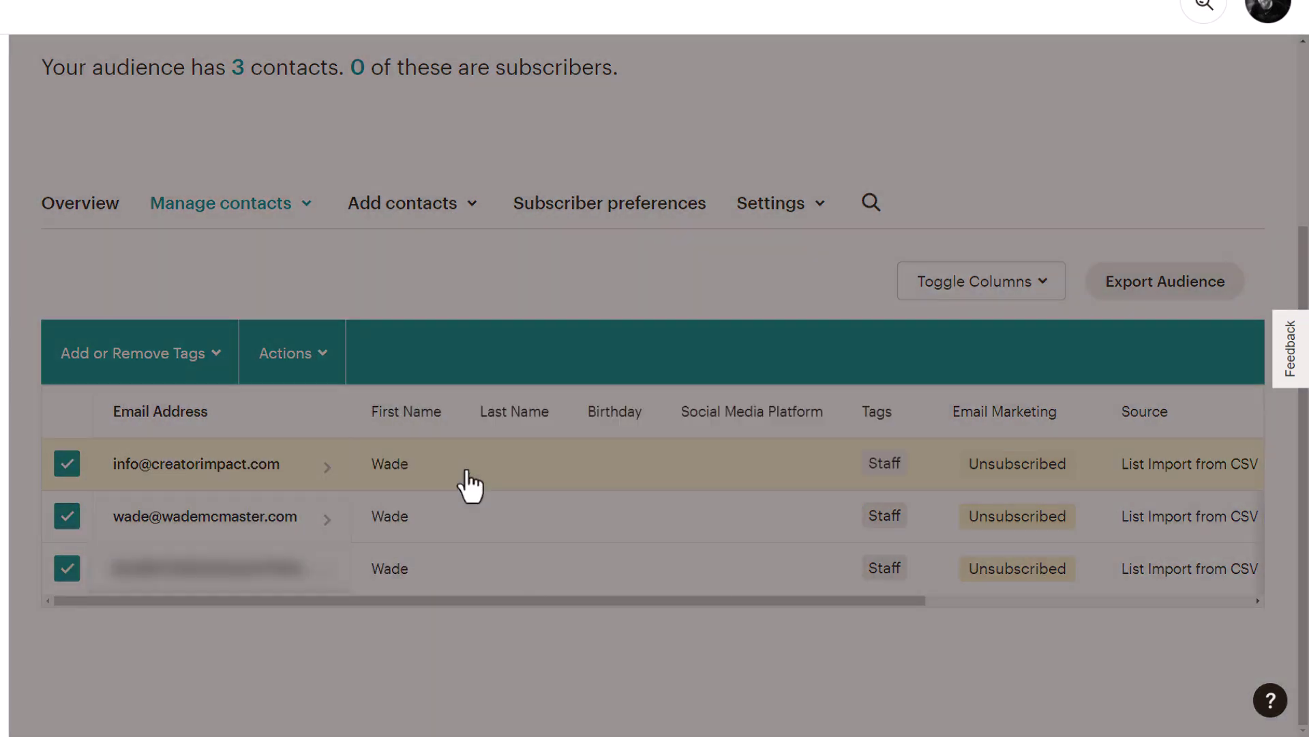